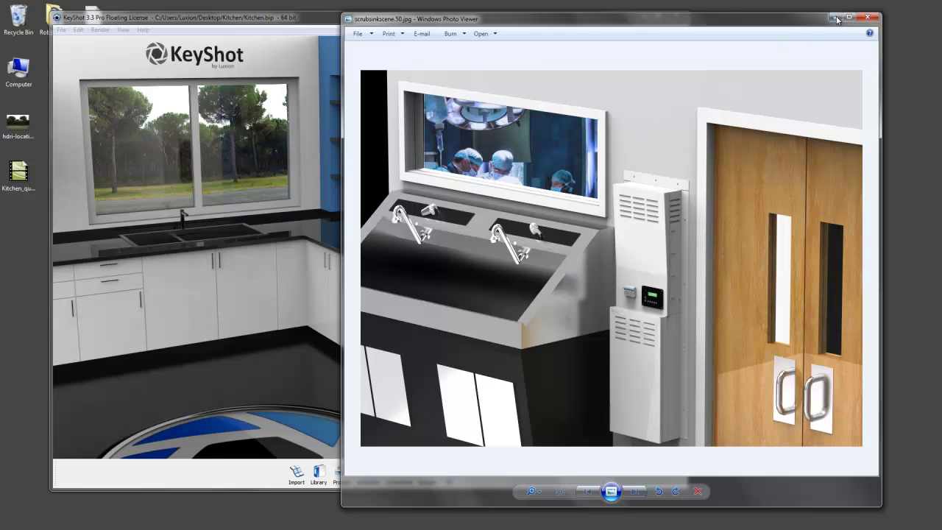
# Close the reference image in the photo viewer and delete Plane #1 from the kitchen scene.
pyautogui.click(868, 17)
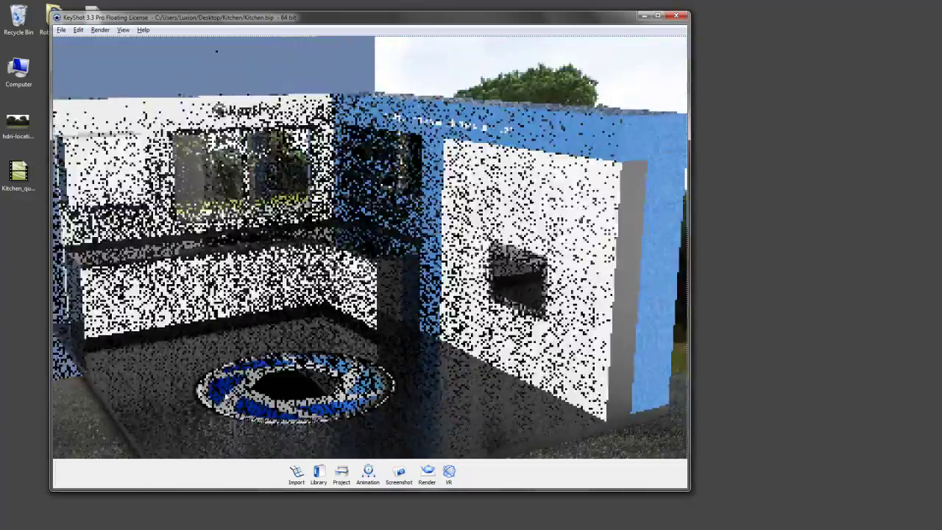
pyautogui.moveTo(143, 416); pyautogui.dragTo(134, 286)
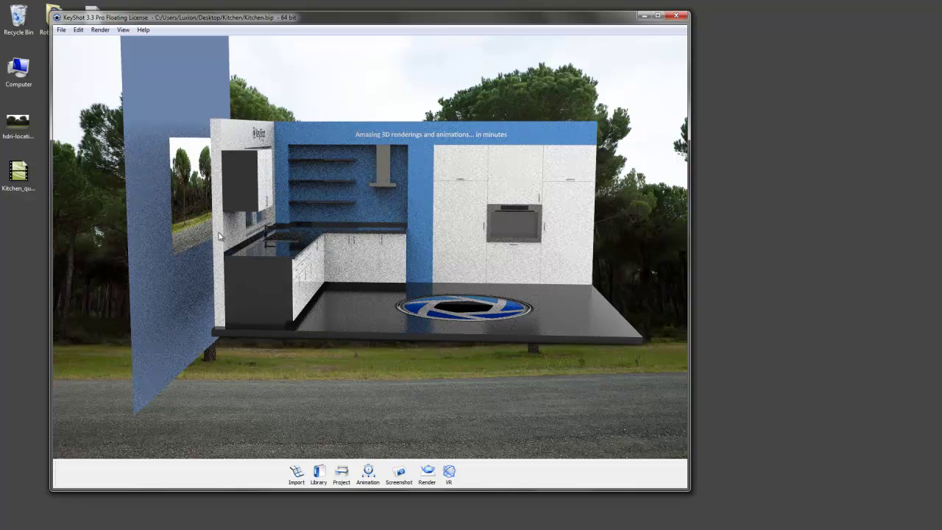
pyautogui.moveTo(386, 287); pyautogui.dragTo(519, 329)
pyautogui.press('space')
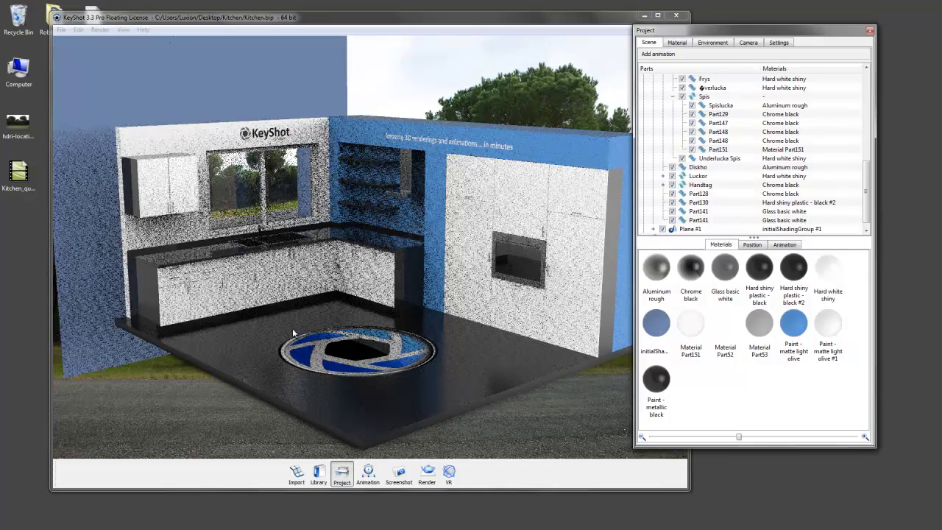
pyautogui.click(670, 229)
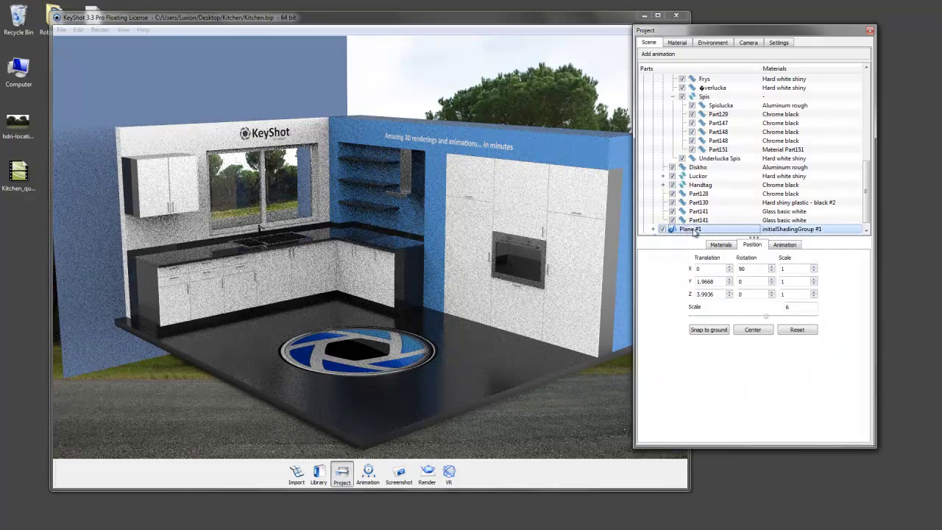
pyautogui.rightClick(688, 229)
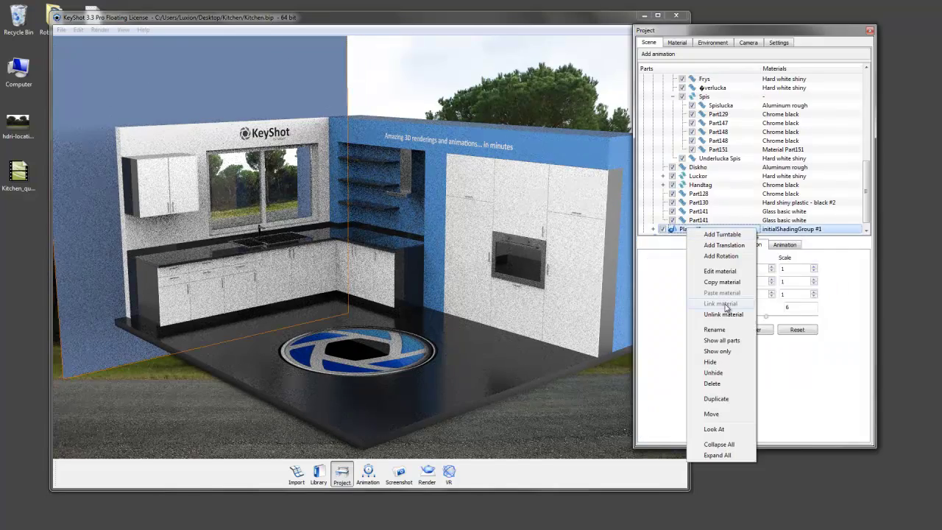
pyautogui.click(717, 384)
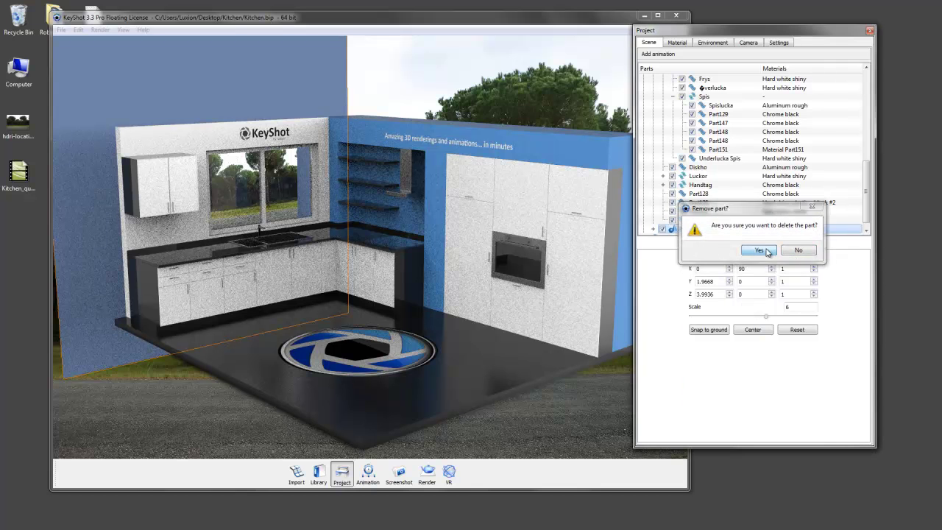
pyautogui.click(766, 253)
# Examine how the backplate appears through the kitchen window from different camera distances and angles.
pyautogui.scroll(5, 477, 328)
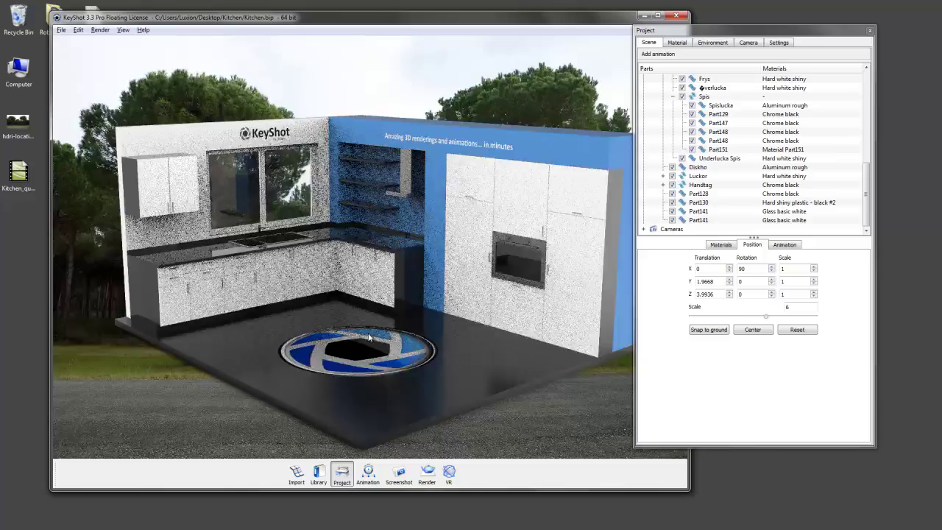
pyautogui.moveTo(401, 265); pyautogui.dragTo(378, 250)
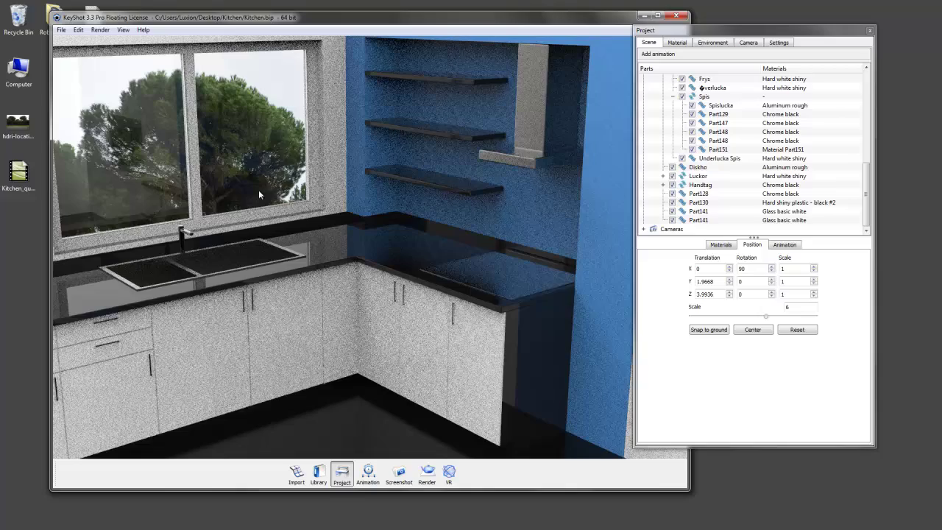
pyautogui.moveTo(241, 249); pyautogui.dragTo(257, 197)
pyautogui.scroll(3, 264, 203)
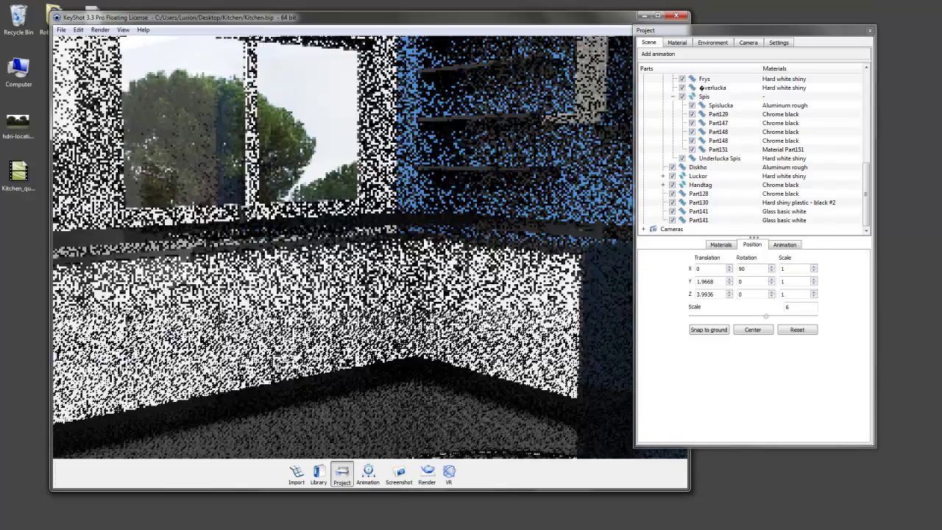
pyautogui.scroll(-3, 342, 246)
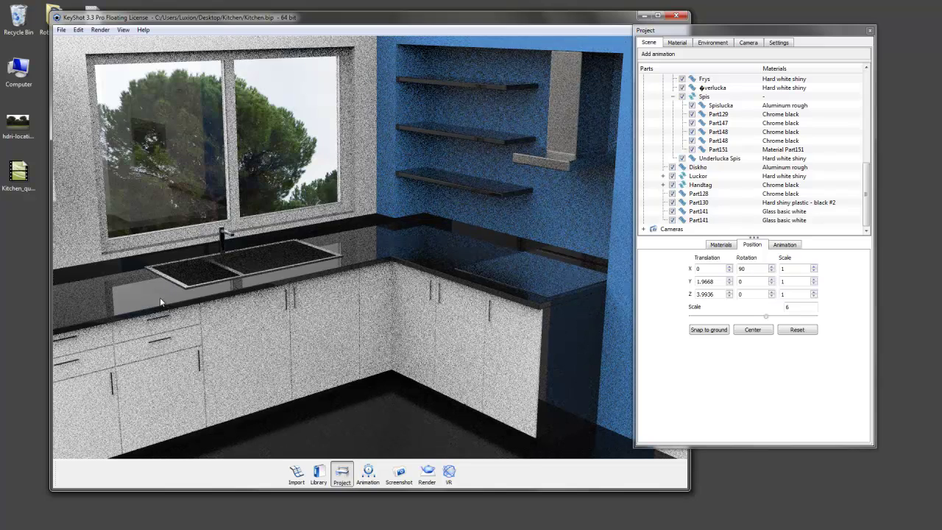
pyautogui.click(216, 306)
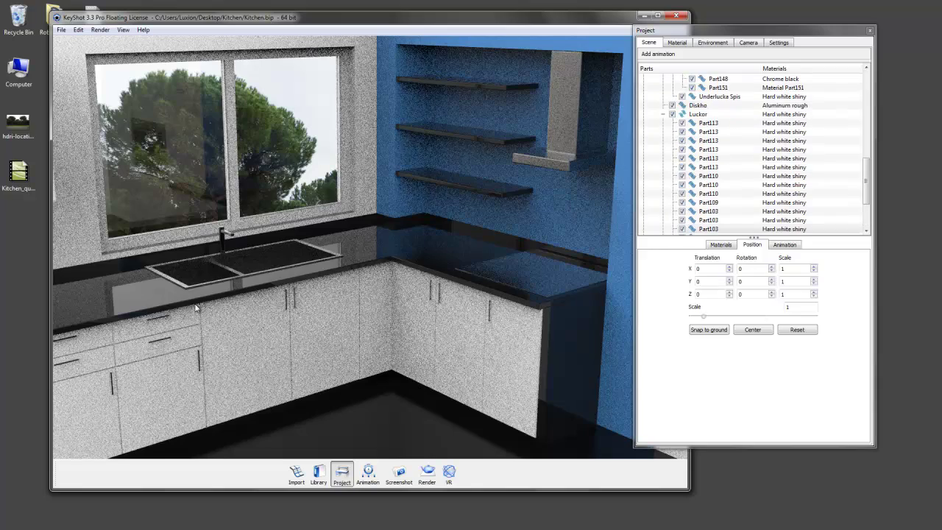
pyautogui.click(192, 294)
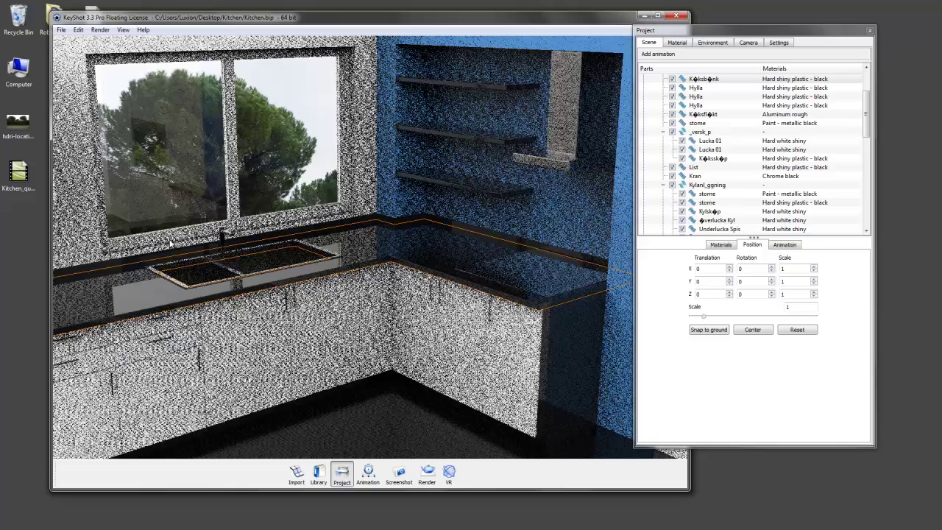
pyautogui.scroll(3, 170, 243)
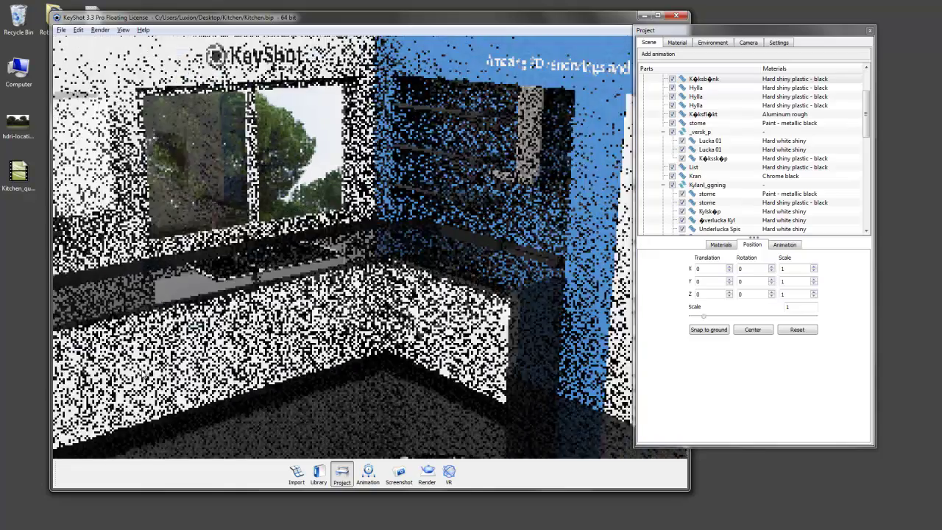
pyautogui.scroll(-3, 289, 359)
pyautogui.moveTo(354, 363); pyautogui.dragTo(340, 324)
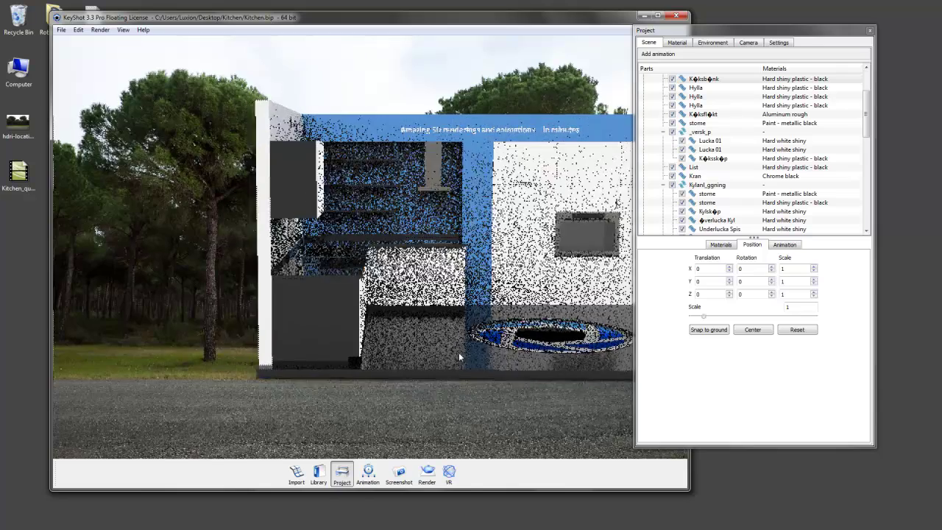
pyautogui.moveTo(459, 352); pyautogui.dragTo(415, 378, button='middle')
# Import Plane.obj into the current scene with Y Up orientation, centered geometry and snapping to ground.
pyautogui.click(296, 473)
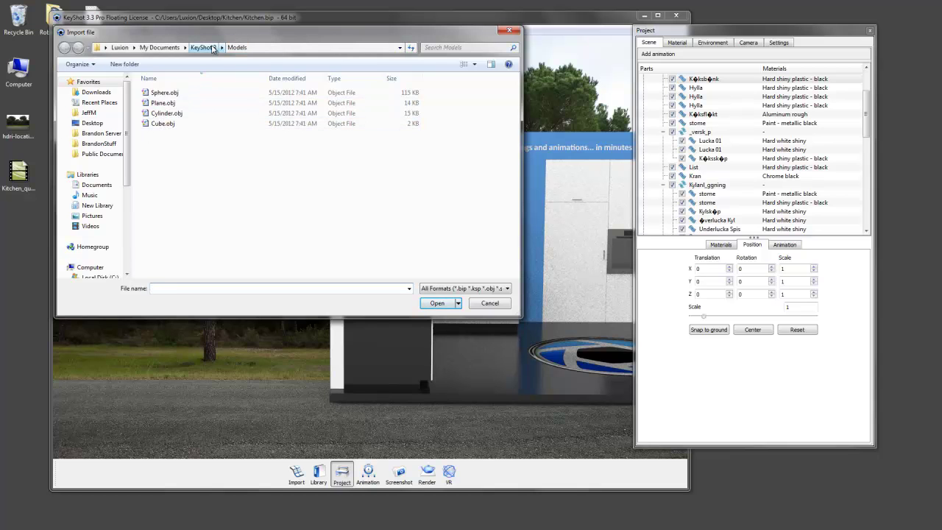
pyautogui.click(179, 104)
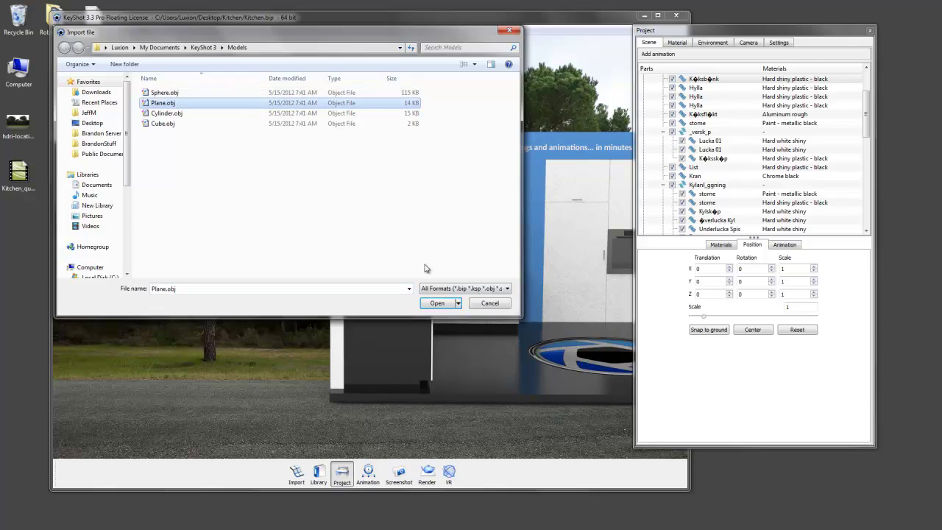
pyautogui.click(437, 303)
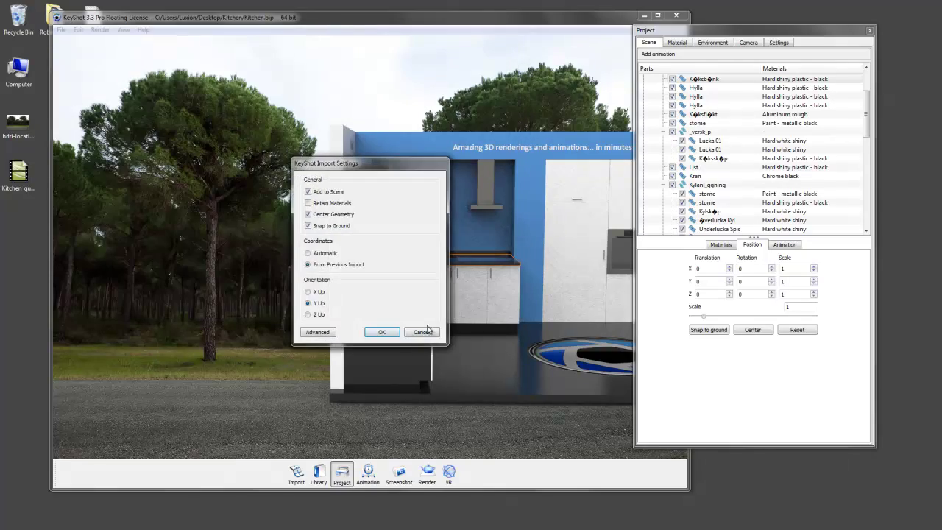
pyautogui.click(381, 332)
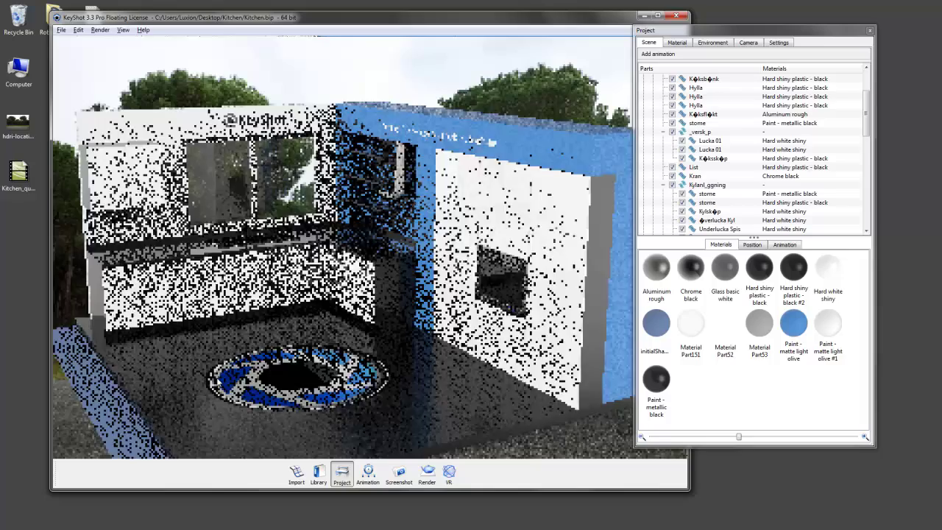
# Rotate the imported plane object 90 degrees about X so that it stands upright.
pyautogui.click(157, 373)
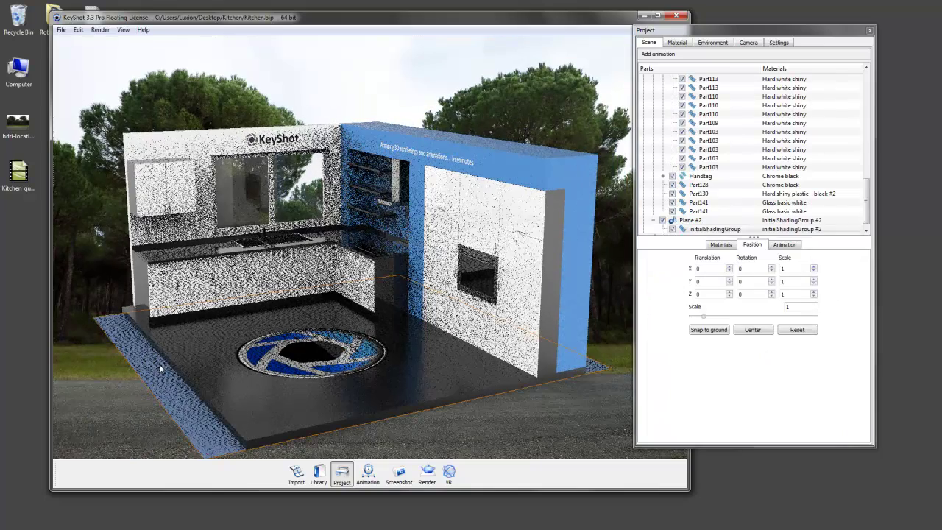
pyautogui.moveTo(154, 368); pyautogui.dragTo(298, 353)
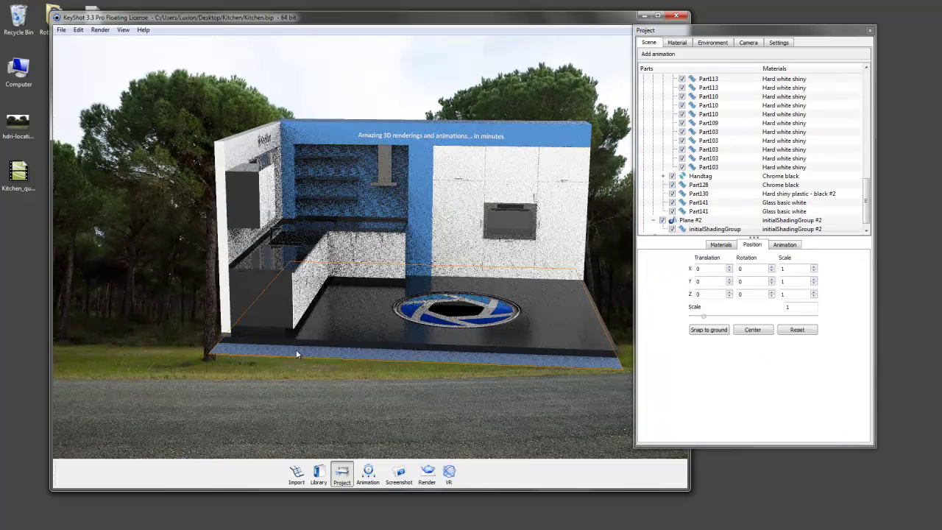
pyautogui.rightClick(296, 354)
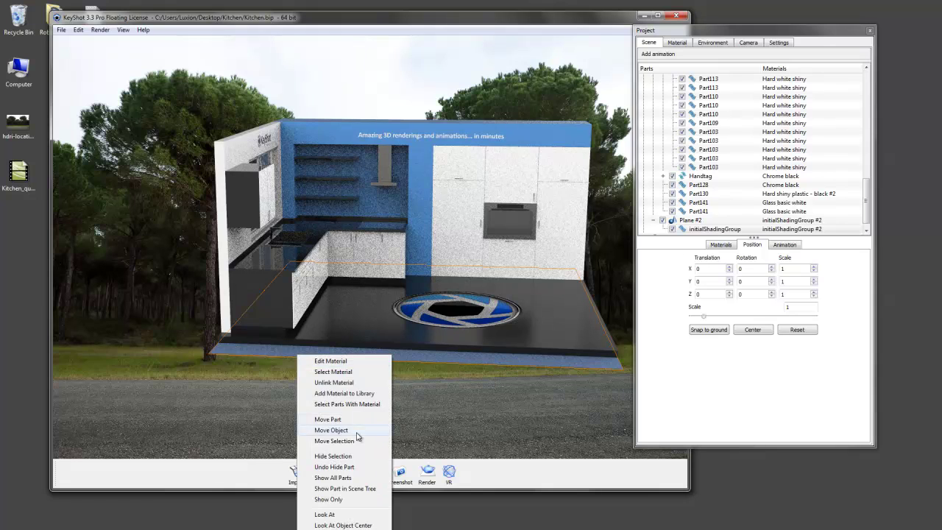
pyautogui.click(359, 430)
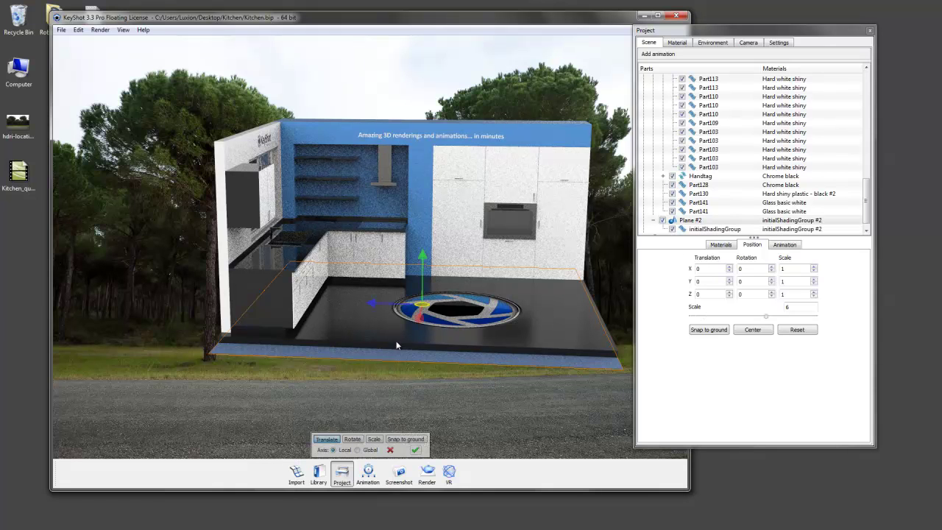
pyautogui.click(353, 438)
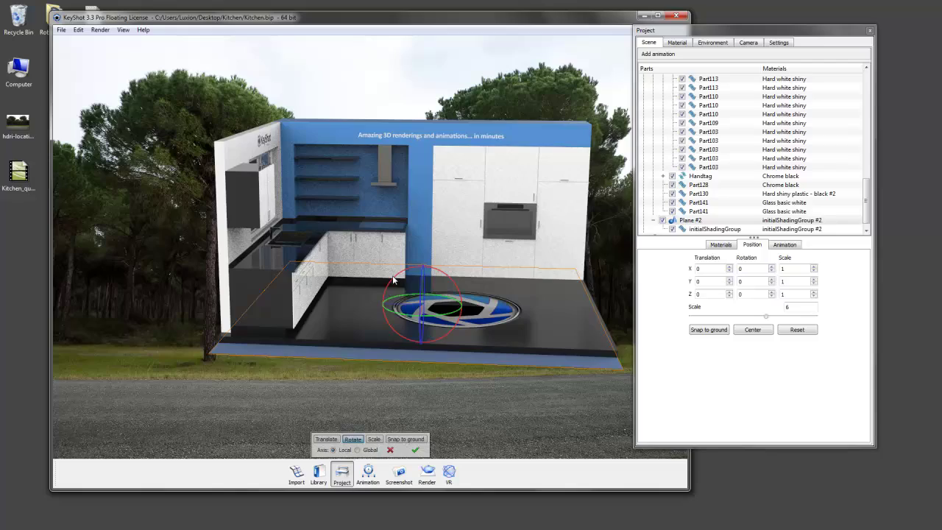
pyautogui.moveTo(390, 284); pyautogui.dragTo(389, 335)
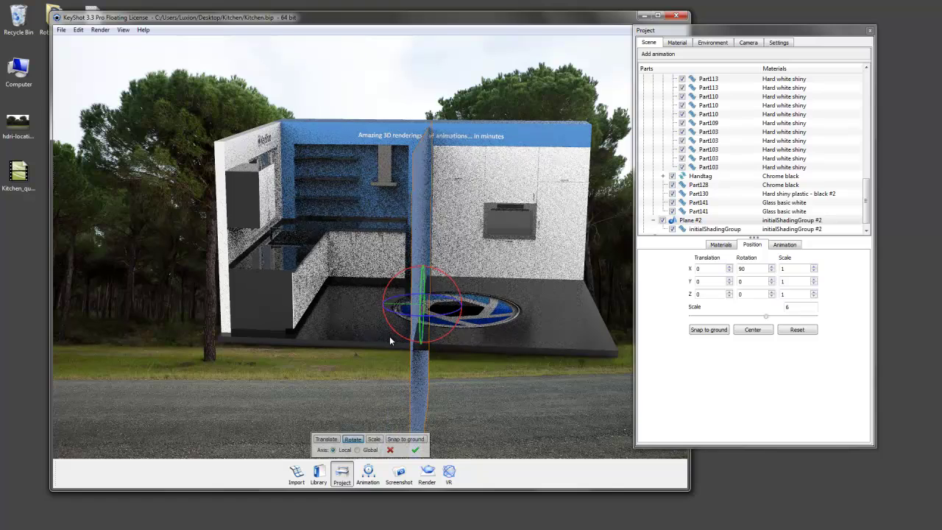
# Translate the upright plane outside the window wall to about 4.54 on Z and accept the placement.
pyautogui.click(328, 439)
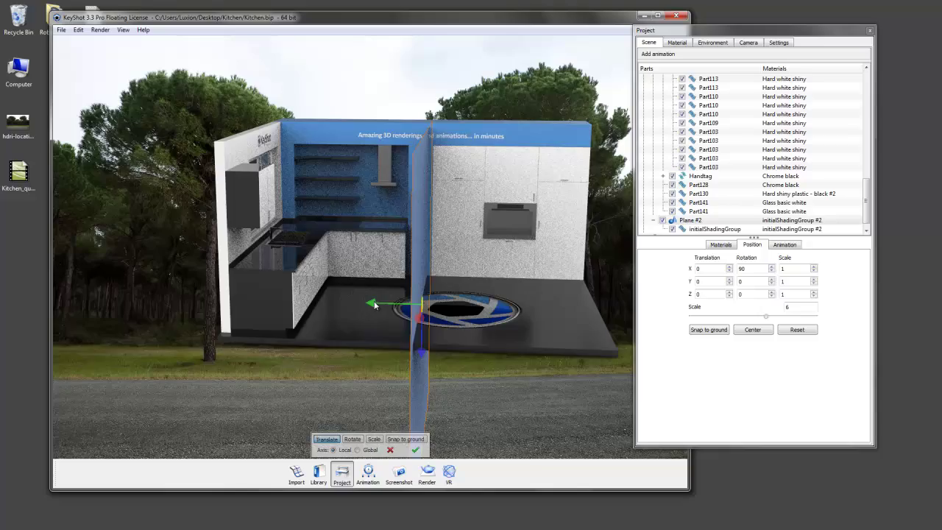
pyautogui.moveTo(374, 303); pyautogui.dragTo(104, 276)
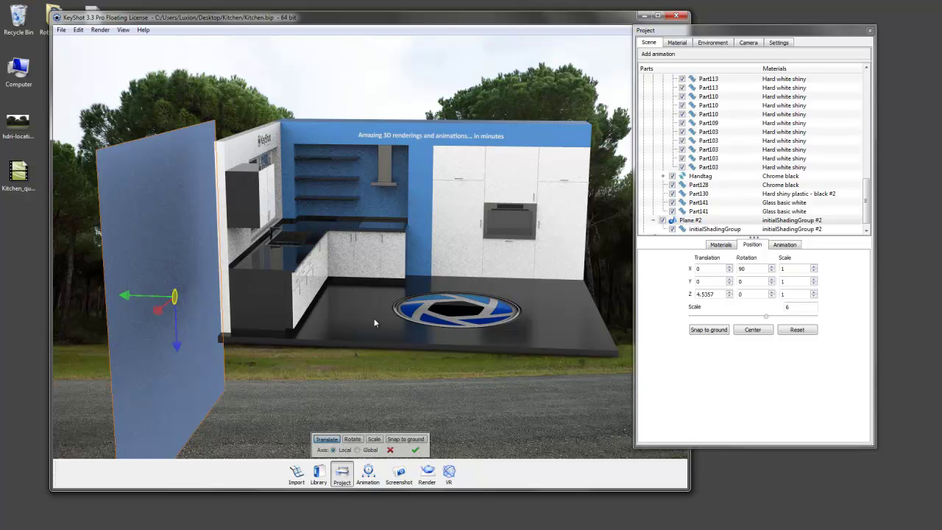
pyautogui.click(416, 451)
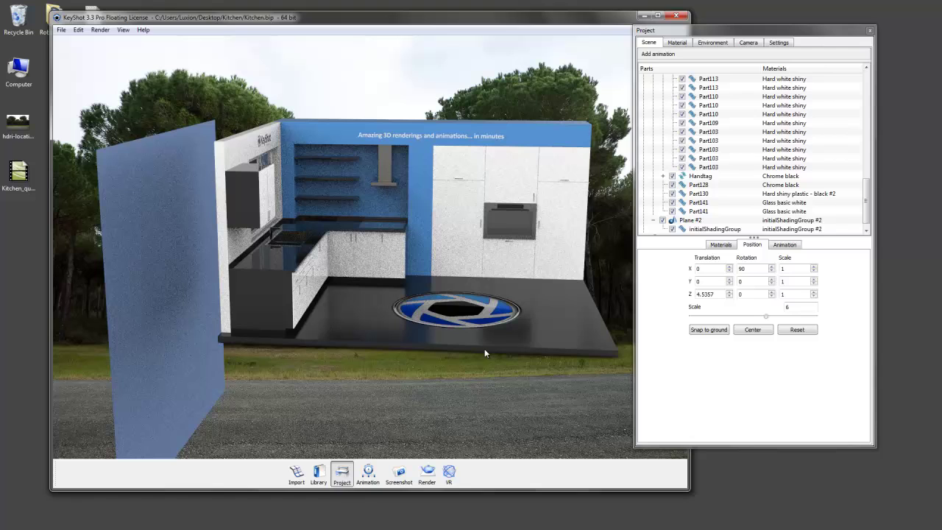
# Export the library backplate hdri-locations_forestroad_2_24mm to the Desktop folder.
pyautogui.press('m')
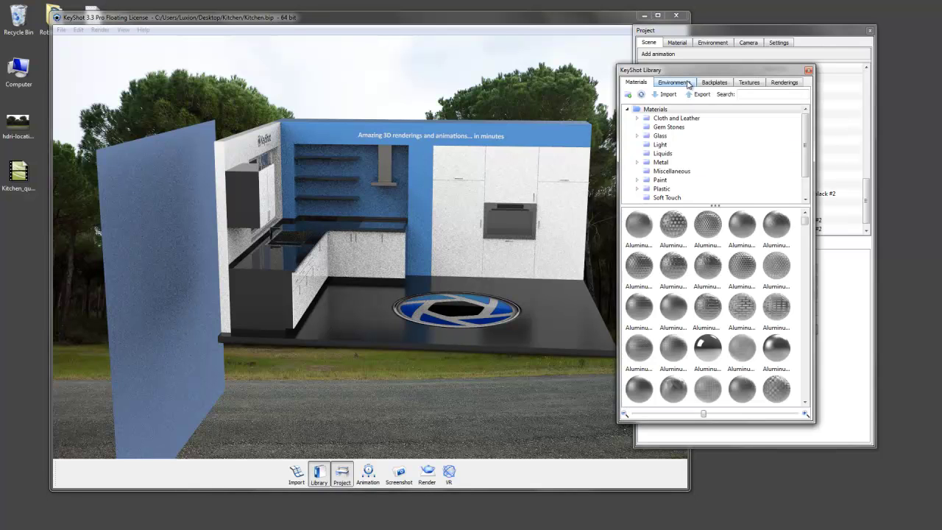
pyautogui.click(716, 84)
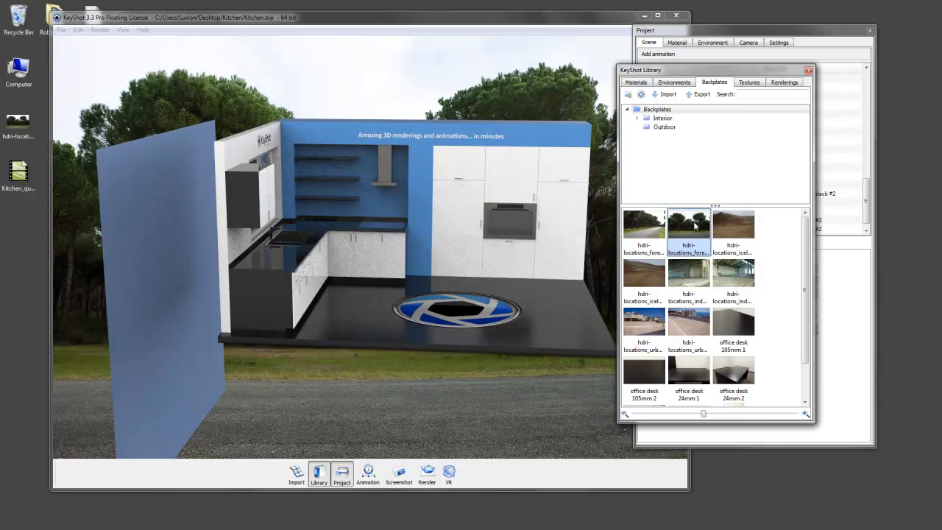
pyautogui.click(700, 94)
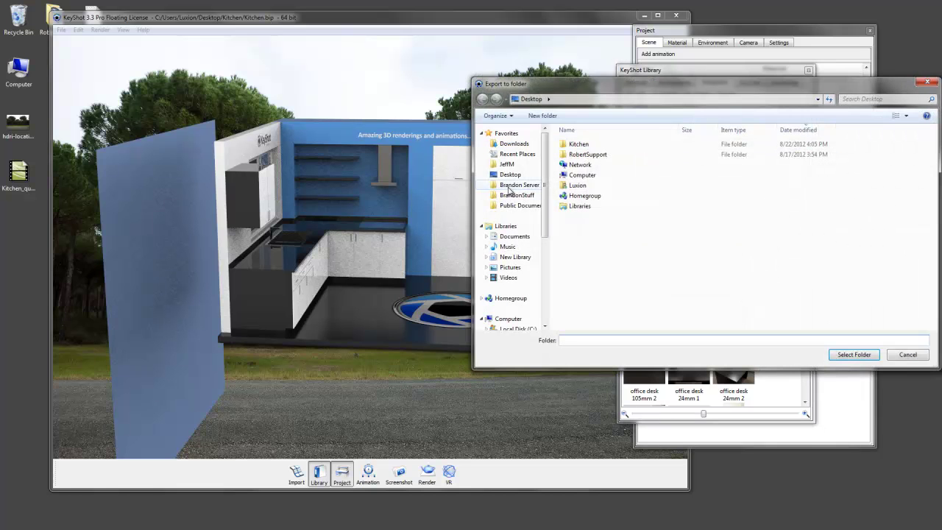
pyautogui.click(510, 175)
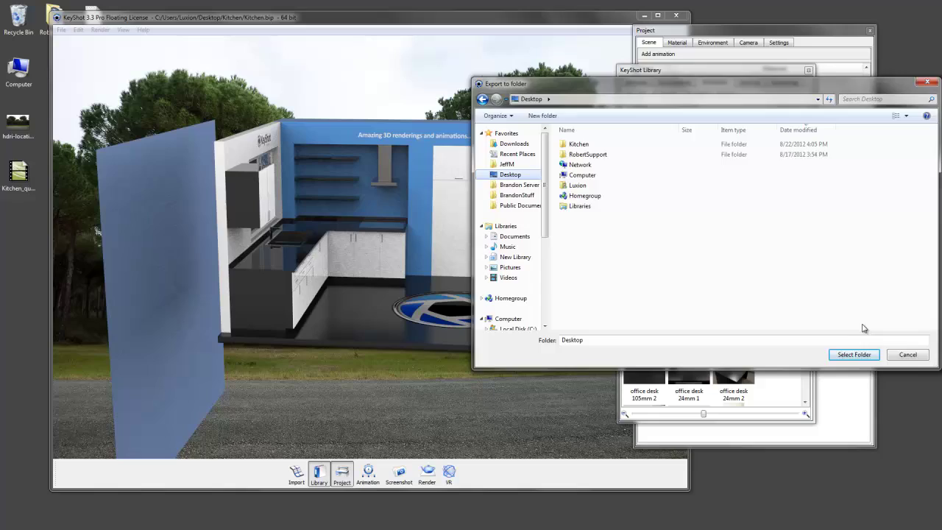
pyautogui.click(854, 355)
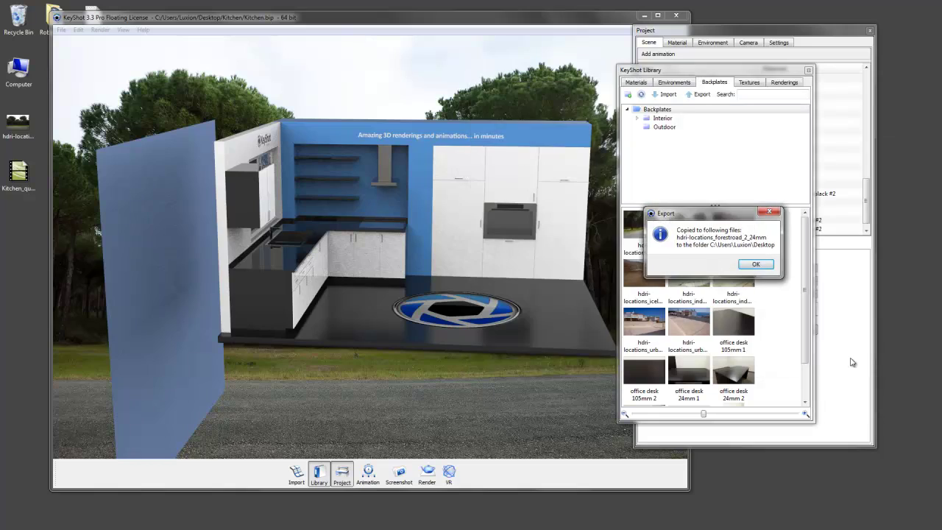
pyautogui.click(772, 267)
# Apply the exported forest road image from the desktop as a label near the plane's upper edge.
pyautogui.moveTo(557, 381); pyautogui.dragTo(445, 387)
pyautogui.moveTo(259, 288); pyautogui.dragTo(457, 275)
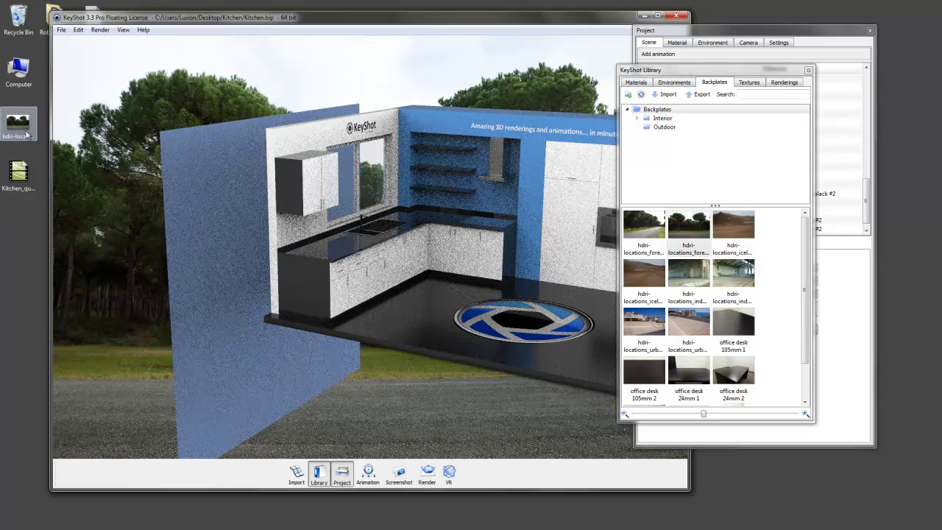
pyautogui.moveTo(236, 168); pyautogui.dragTo(240, 169)
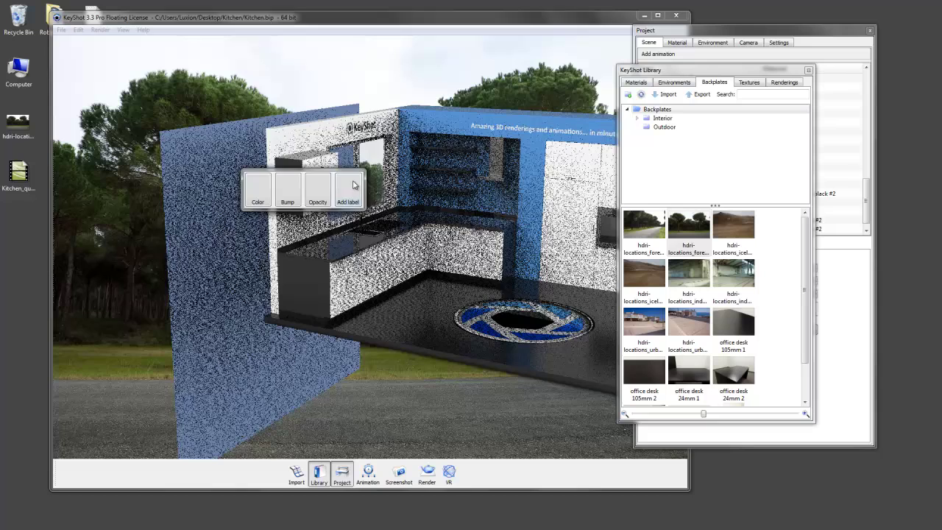
pyautogui.click(355, 193)
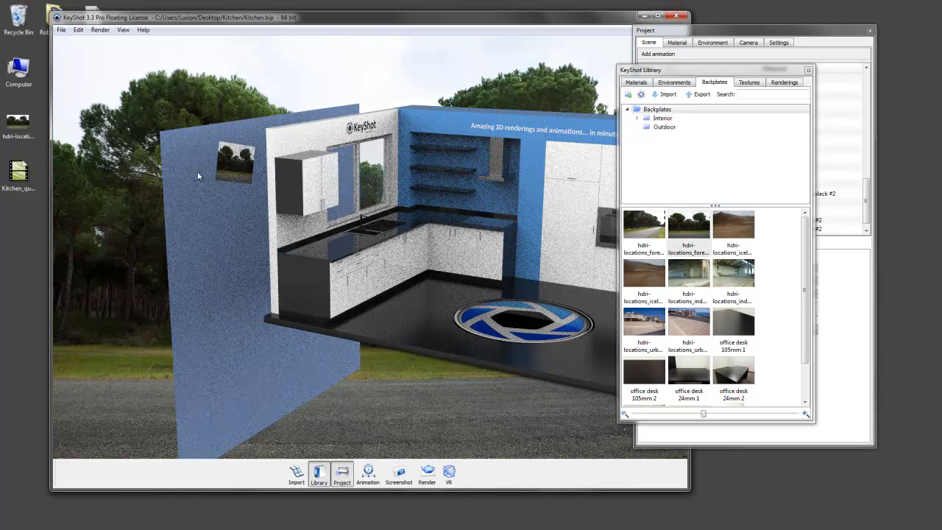
# Raise the upright plane until its upper part with the image label stands above the window wall, and accept the placement.
pyautogui.moveTo(391, 373); pyautogui.dragTo(256, 374)
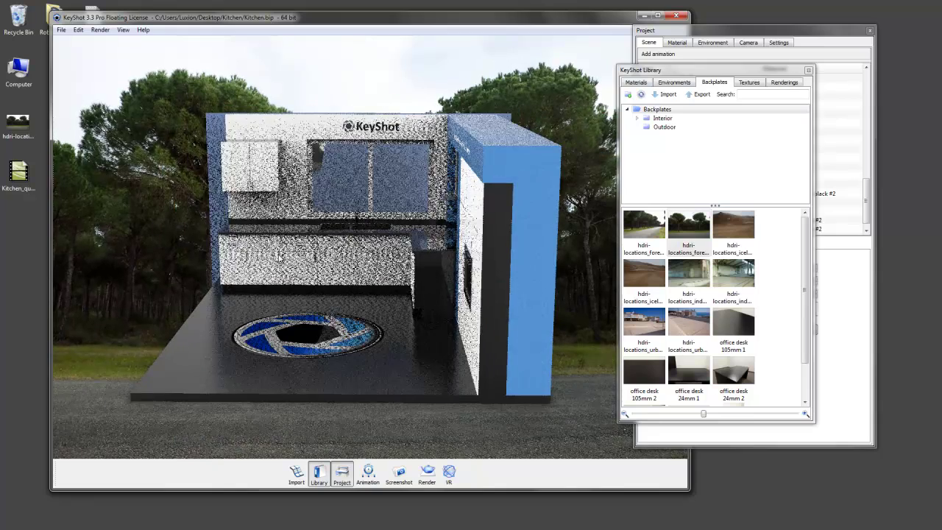
pyautogui.rightClick(215, 129)
pyautogui.click(249, 199)
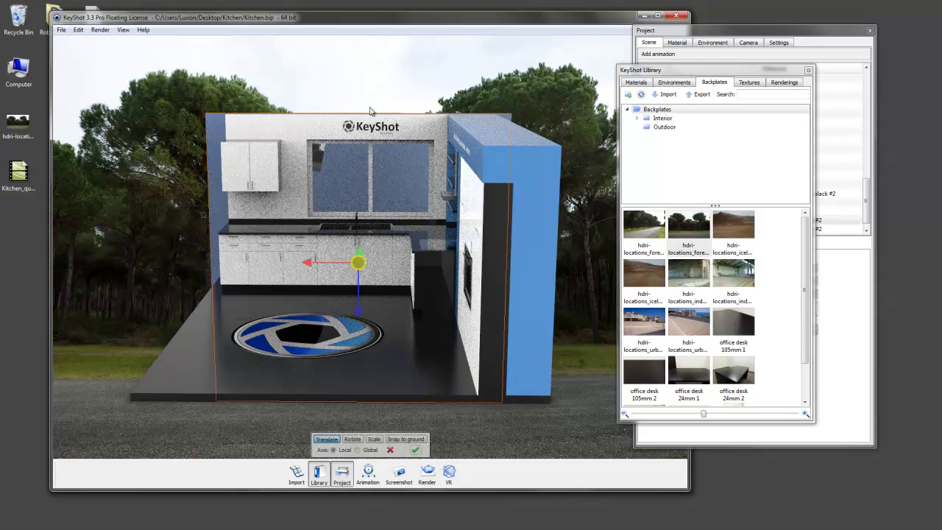
pyautogui.moveTo(359, 314); pyautogui.dragTo(442, 411)
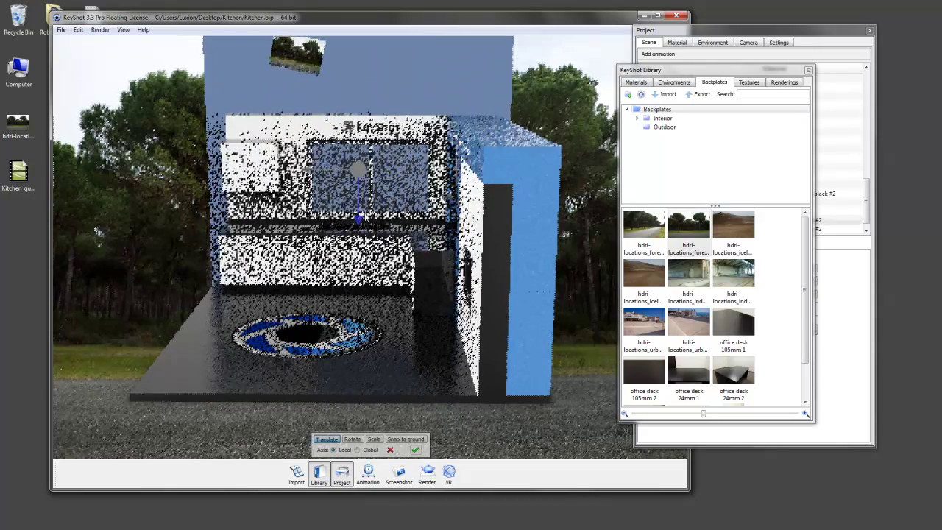
pyautogui.click(415, 449)
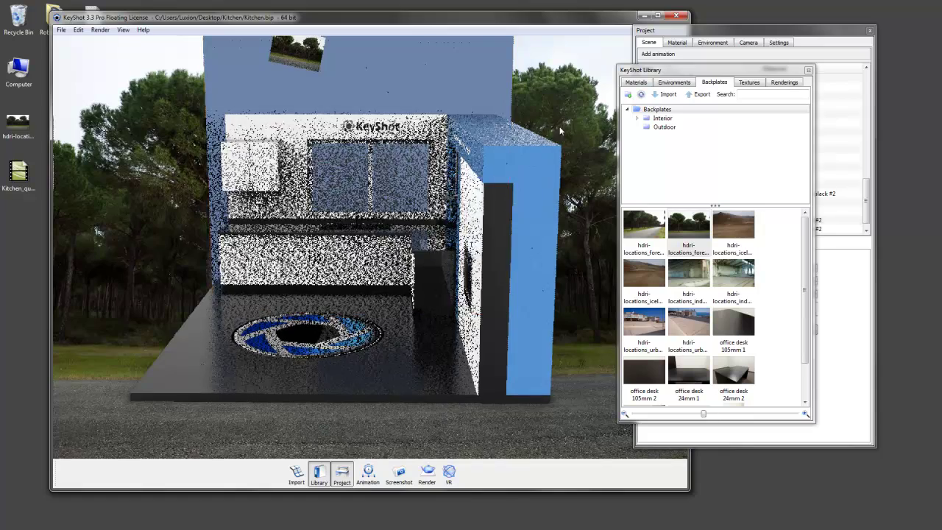
# Reposition the forest road label so it sits level near the plane's horizontal centre, just above the KeyShot logo wall.
pyautogui.moveTo(456, 331); pyautogui.dragTo(490, 200)
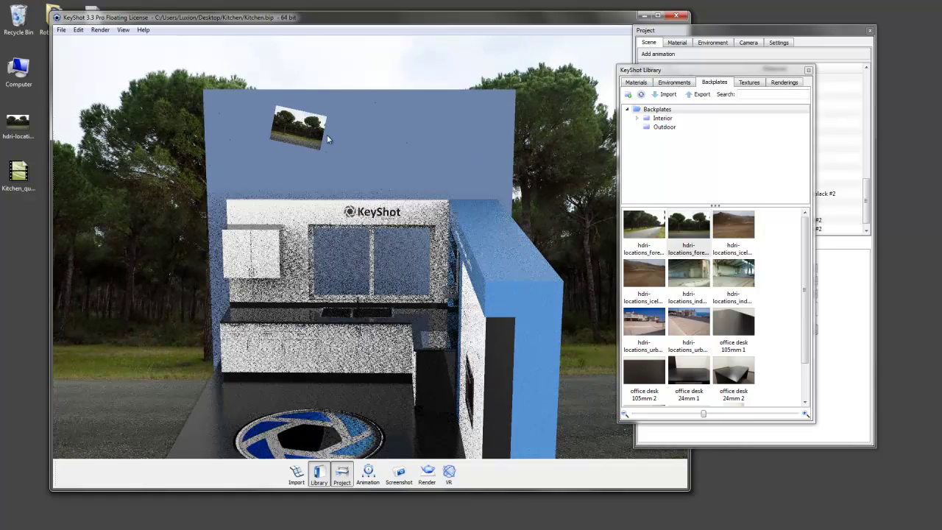
pyautogui.doubleClick(312, 155)
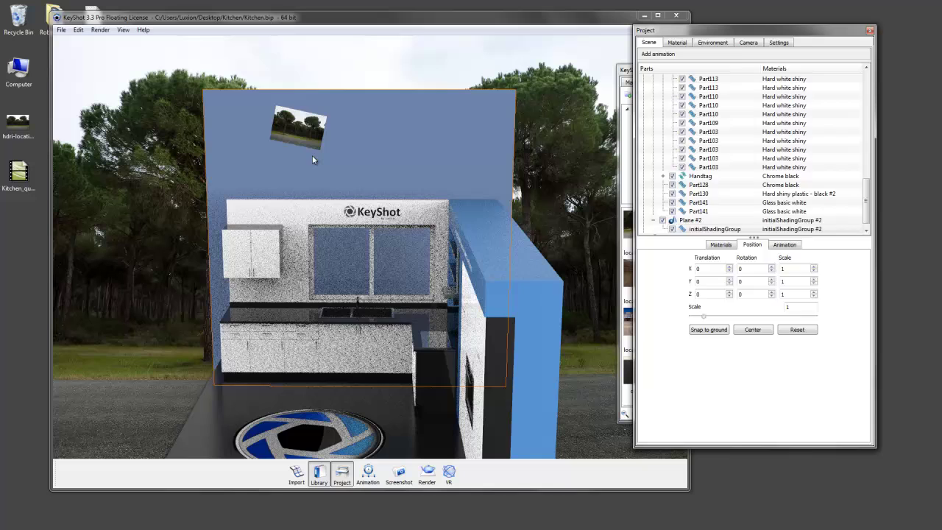
pyautogui.click(724, 108)
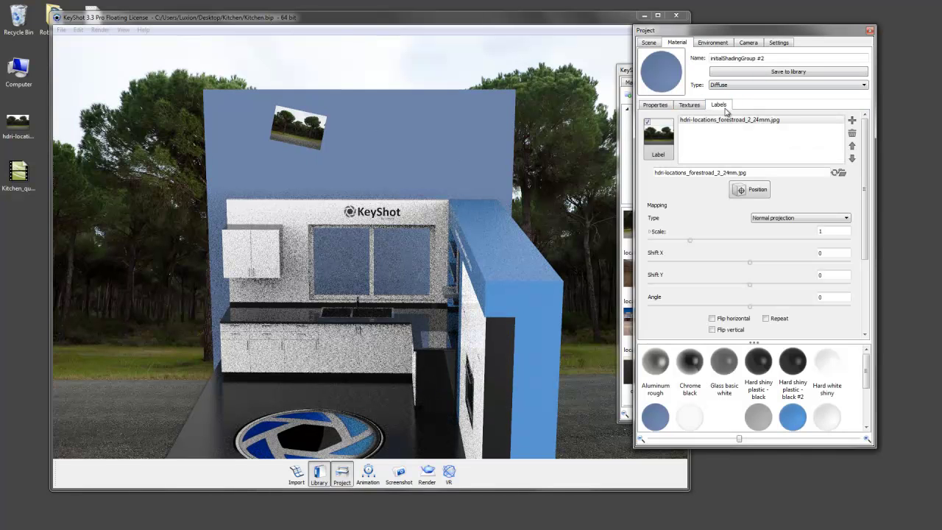
pyautogui.click(751, 193)
pyautogui.click(360, 171)
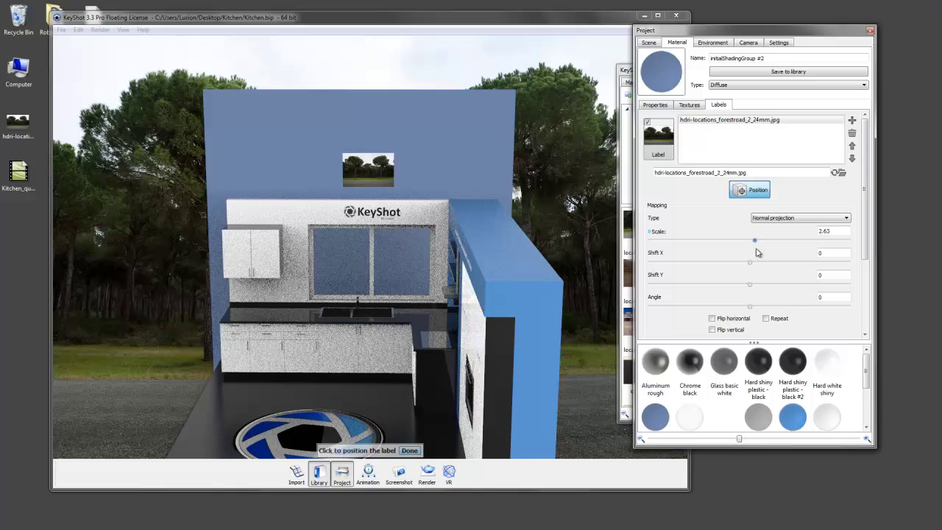
# Scale the forest road label to 2.84, set its Shift Y to -1.52 so it fills the window, and finish positioning.
pyautogui.moveTo(758, 253); pyautogui.dragTo(767, 252)
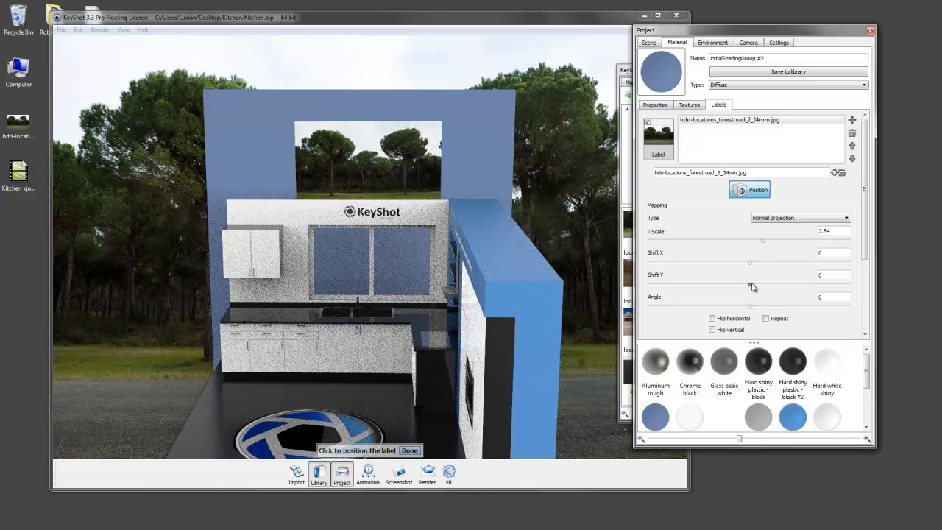
pyautogui.moveTo(751, 285); pyautogui.dragTo(738, 285)
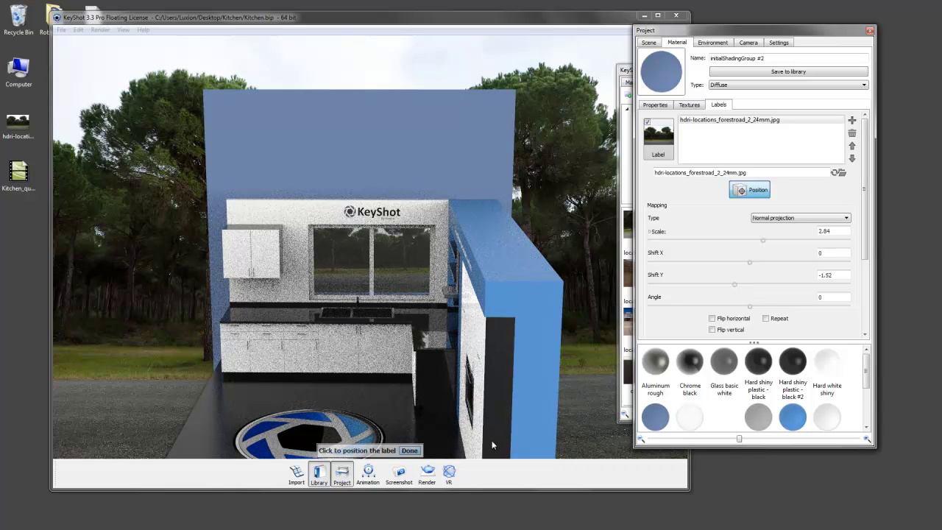
pyautogui.click(411, 450)
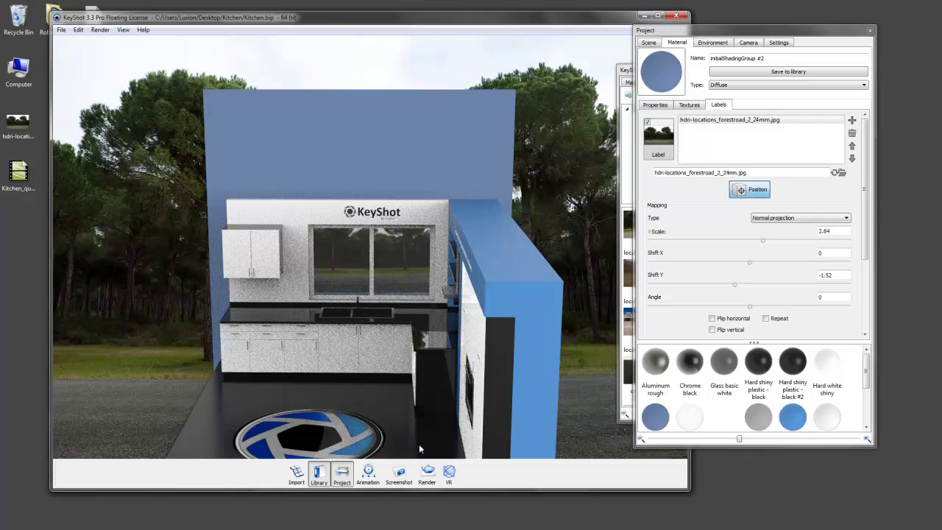
# Check the window view from another angle and restore the saved Interior_Close camera.
pyautogui.moveTo(419, 443); pyautogui.dragTo(452, 408)
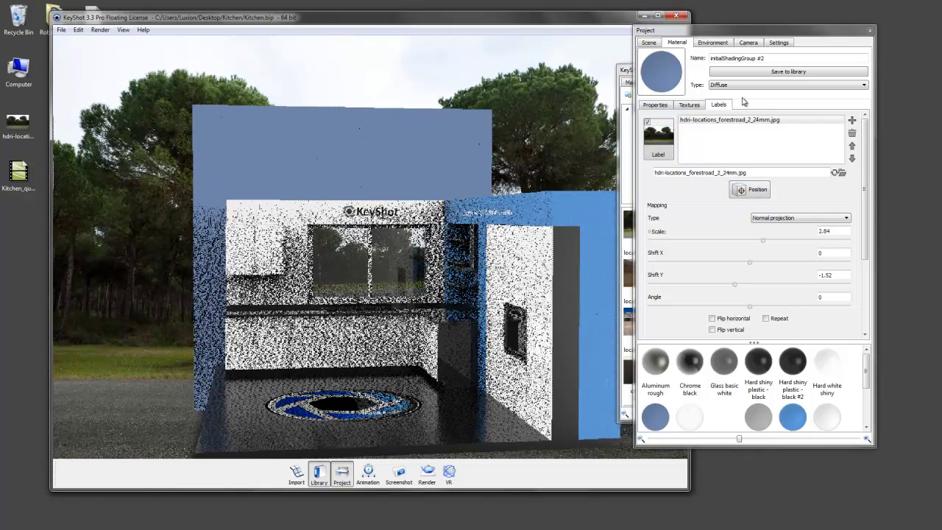
pyautogui.click(749, 42)
pyautogui.click(756, 64)
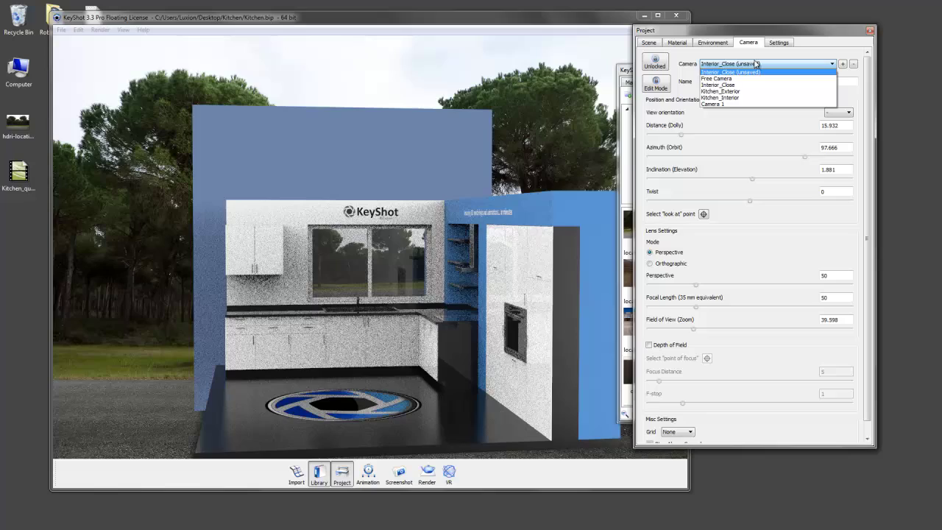
pyautogui.click(748, 85)
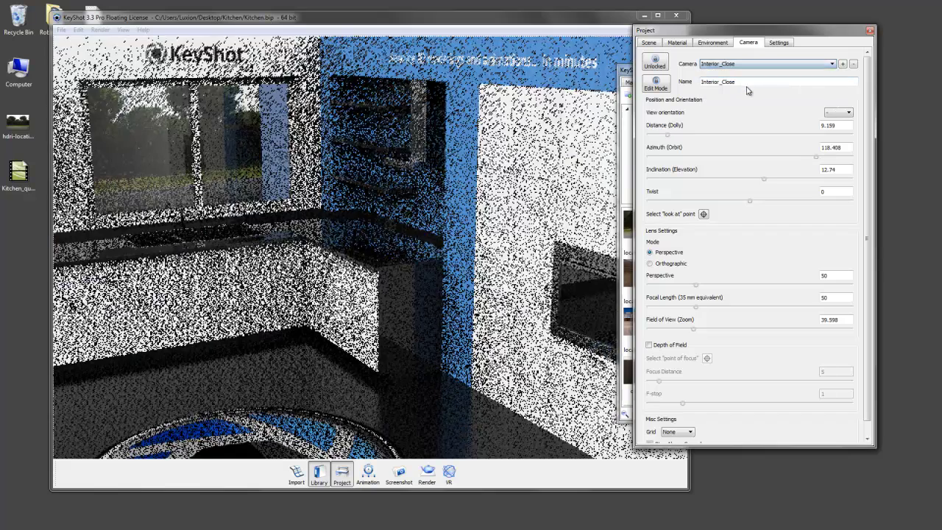
# Set the forest road label's Shift X to 0.42 to cover the whole window and raise its intensity to 3.585.
pyautogui.click(678, 43)
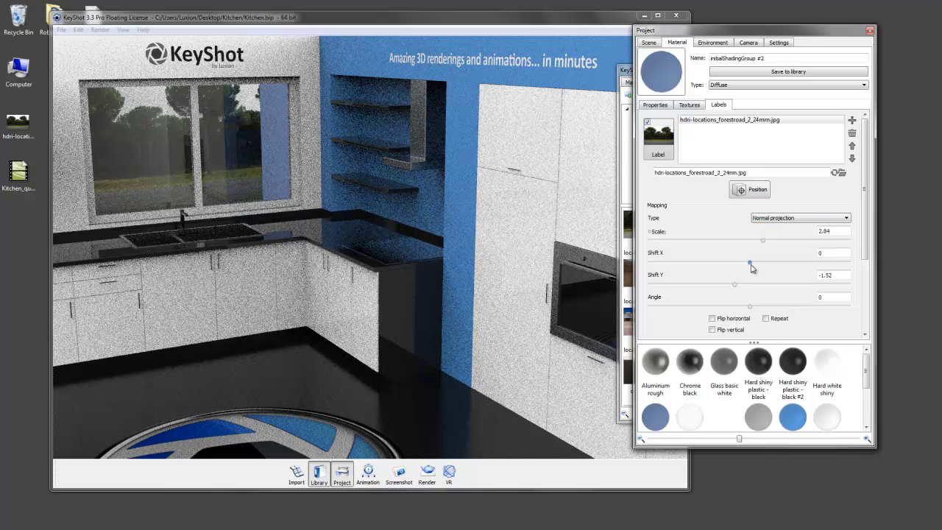
pyautogui.moveTo(752, 266); pyautogui.dragTo(755, 267)
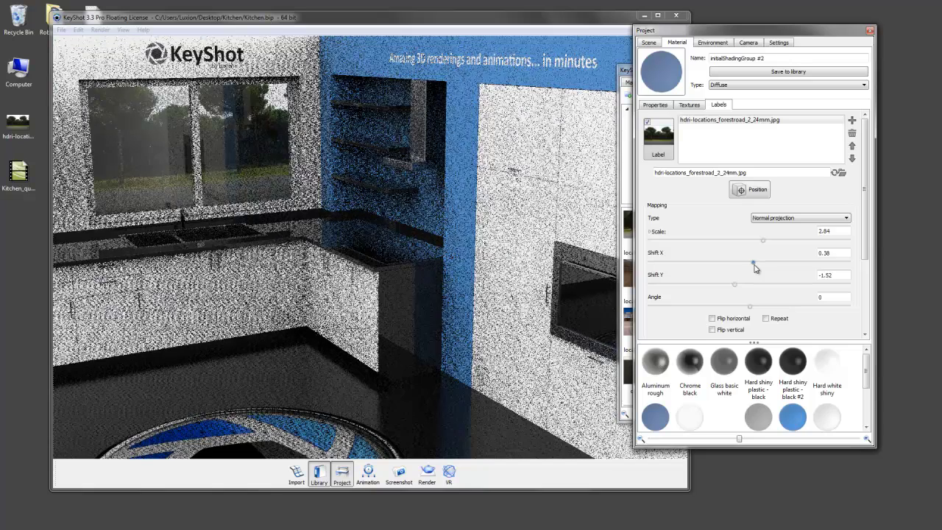
pyautogui.moveTo(755, 267); pyautogui.dragTo(756, 268)
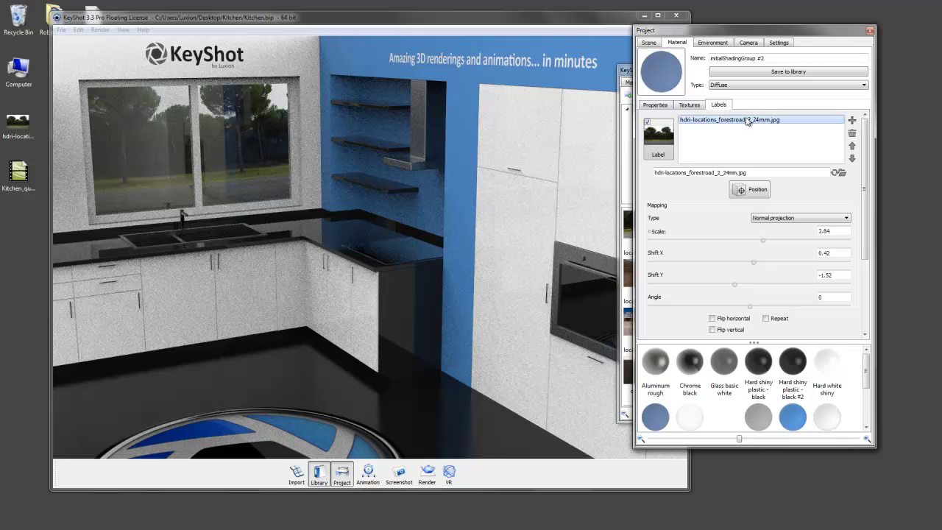
pyautogui.scroll(-3, 692, 184)
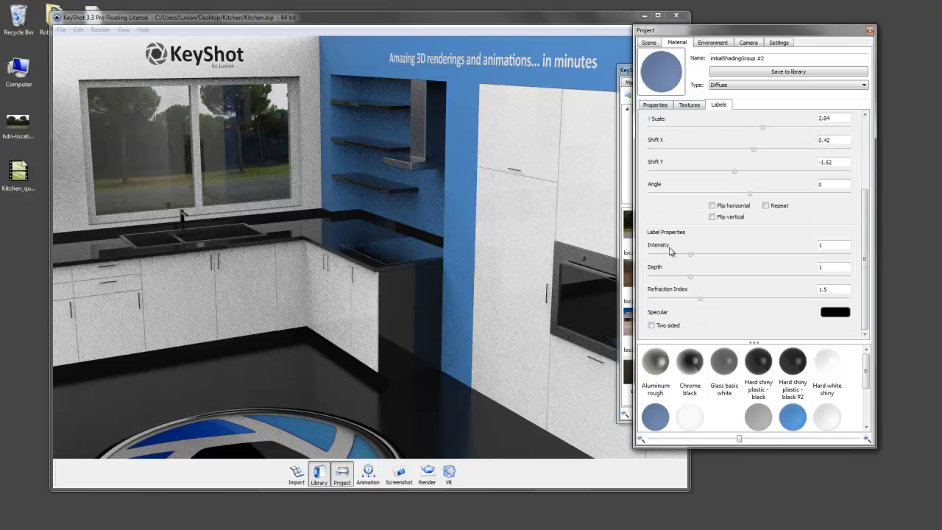
pyautogui.moveTo(692, 256); pyautogui.dragTo(793, 256)
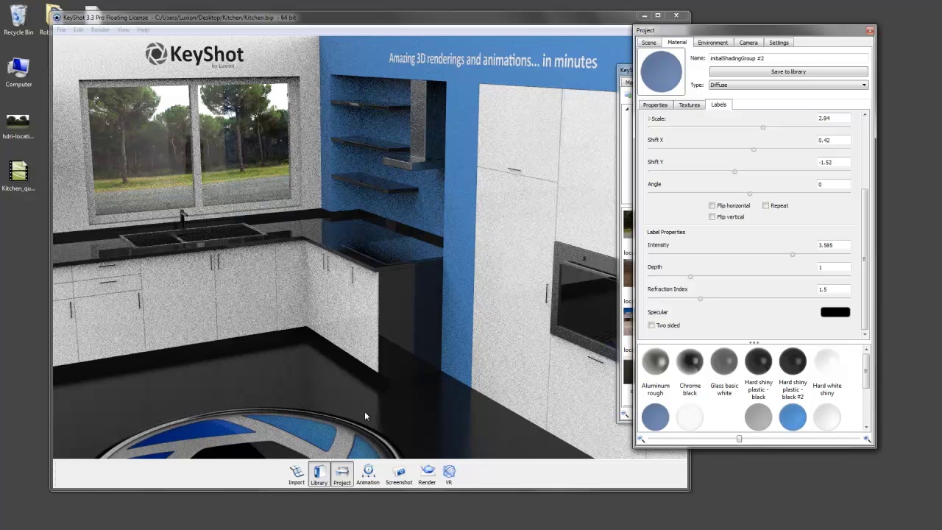
# Hide Plane #2 in the scene to compare the window view without the image plane.
pyautogui.click(648, 42)
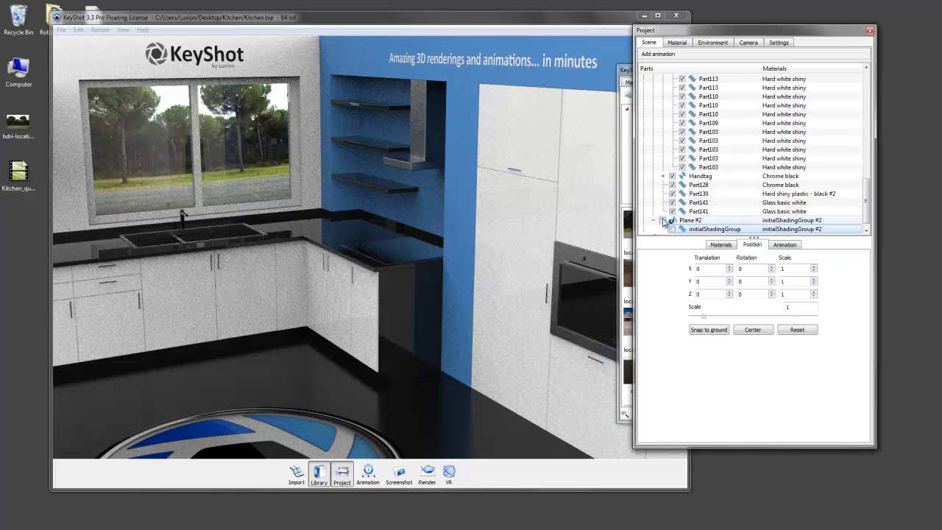
pyautogui.click(663, 221)
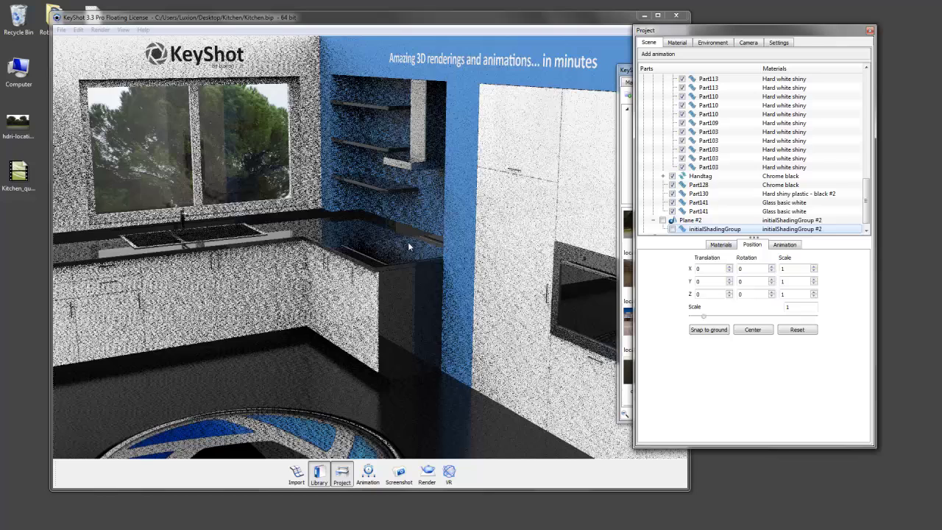